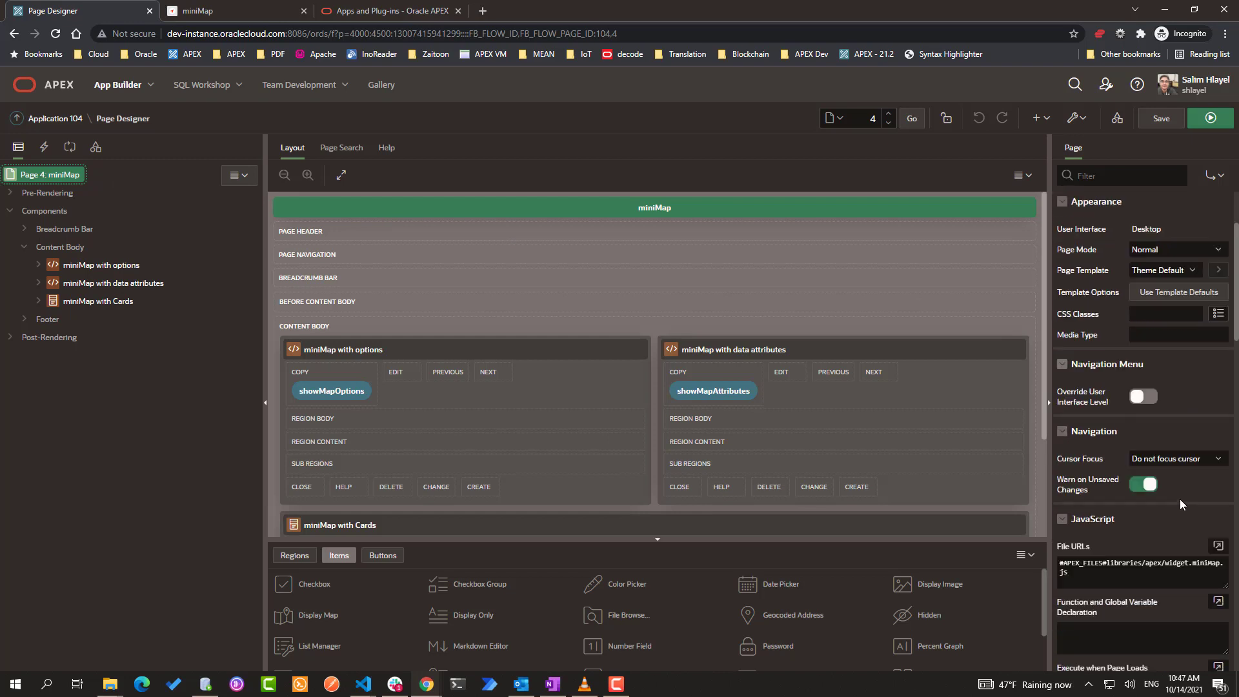
# Review the page's JavaScript file URLs and the HTML code of the miniMap with options region
pyautogui.click(1218, 349)
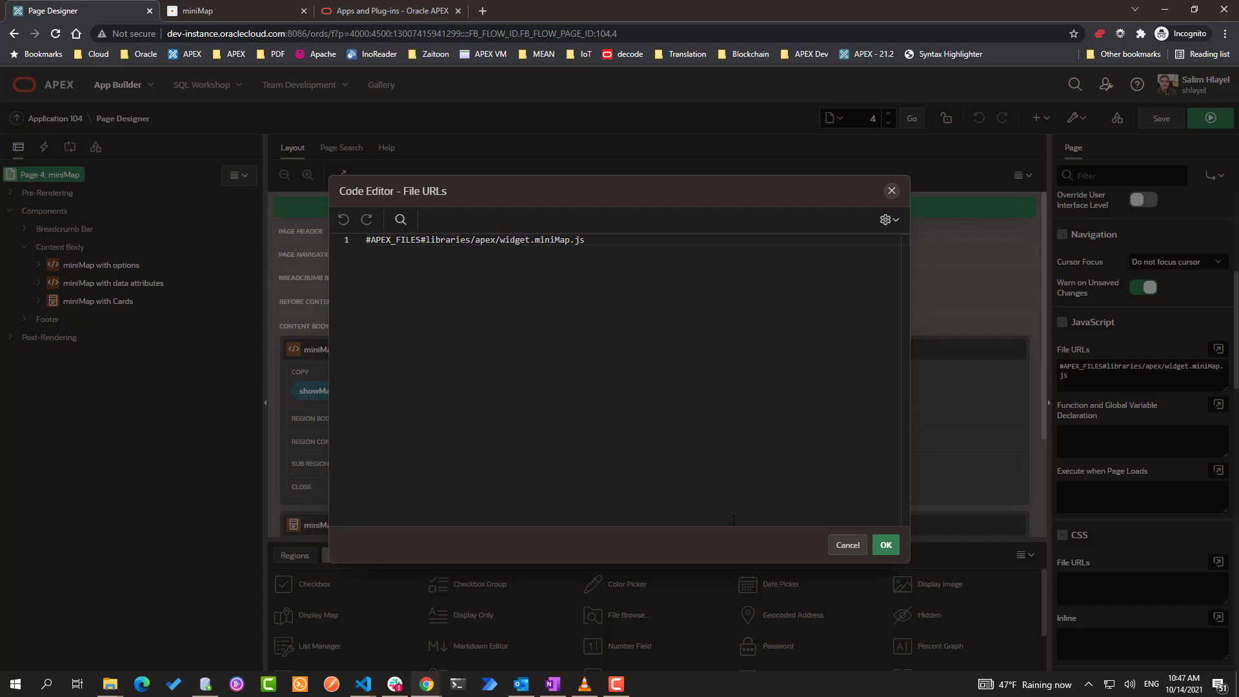
pyautogui.click(886, 546)
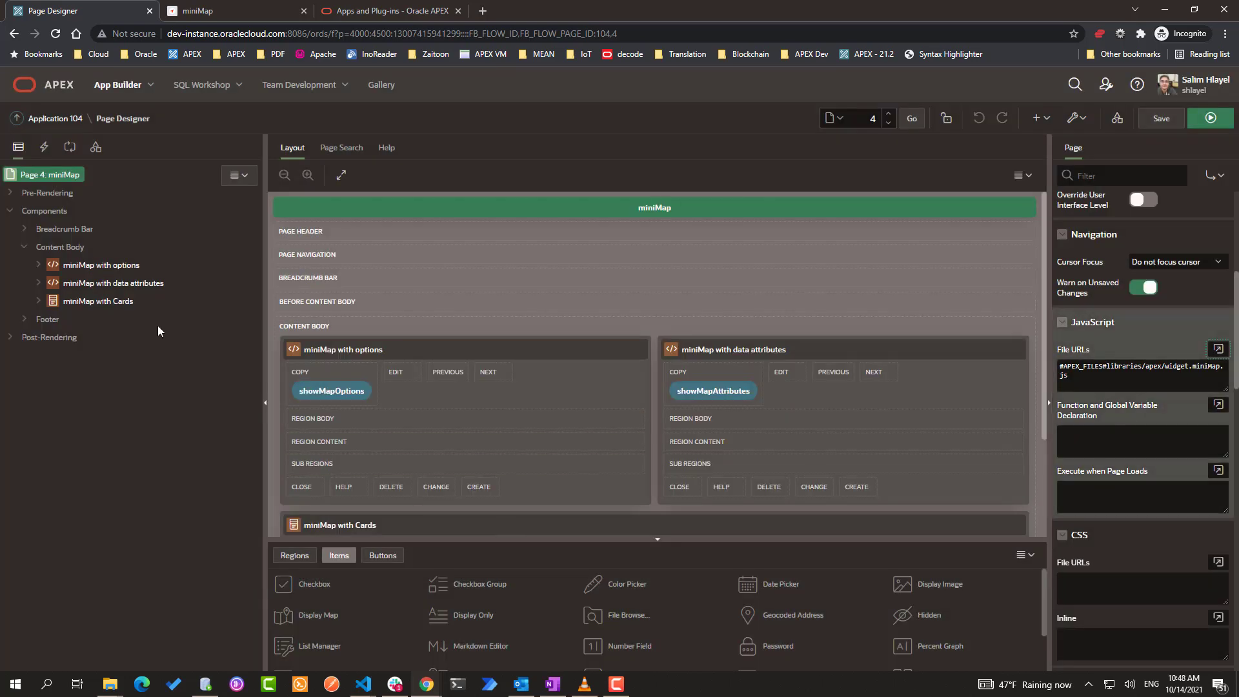
pyautogui.click(116, 266)
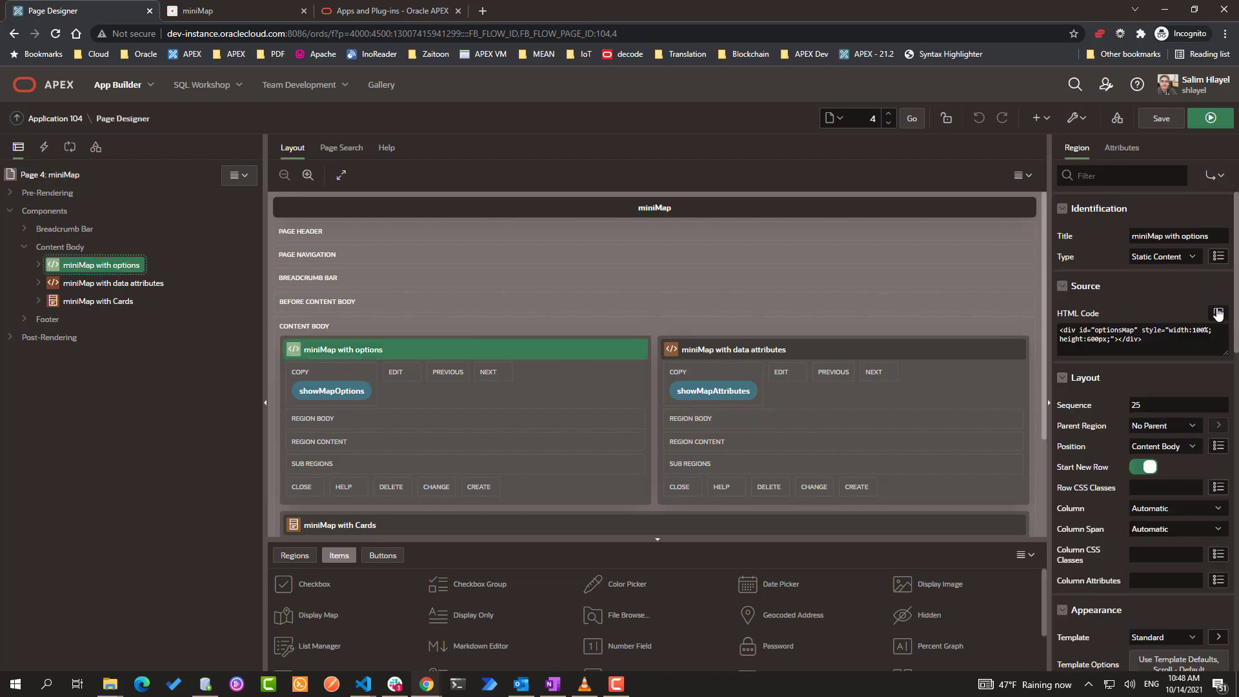
pyautogui.click(1218, 312)
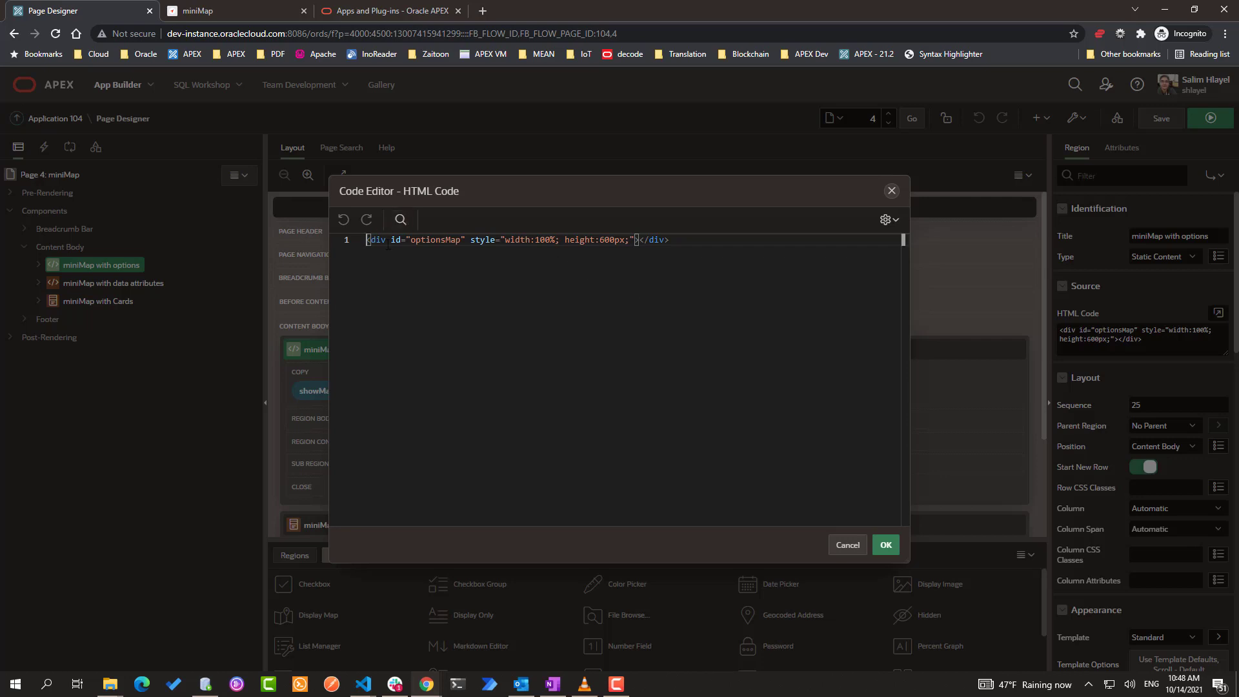
pyautogui.doubleClick(439, 240)
pyautogui.click(853, 547)
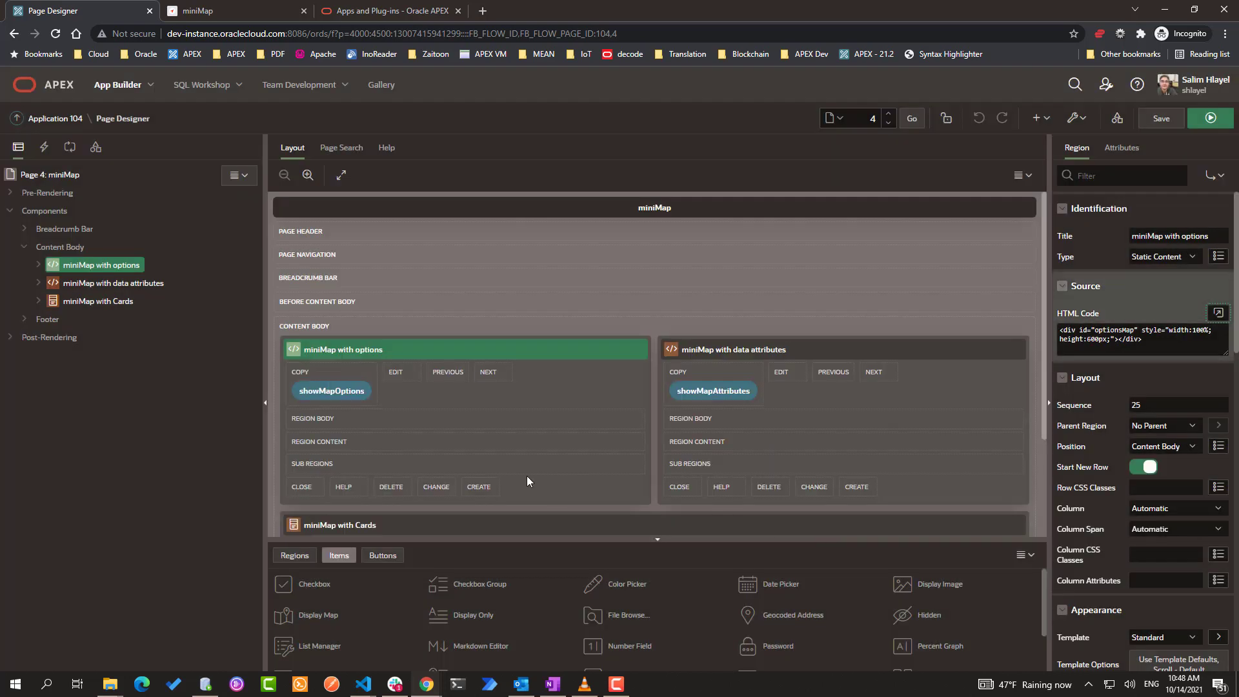
# Review the Execute JavaScript Code action of the onOptionsClick dynamic action under the showMapOptions button
pyautogui.click(39, 264)
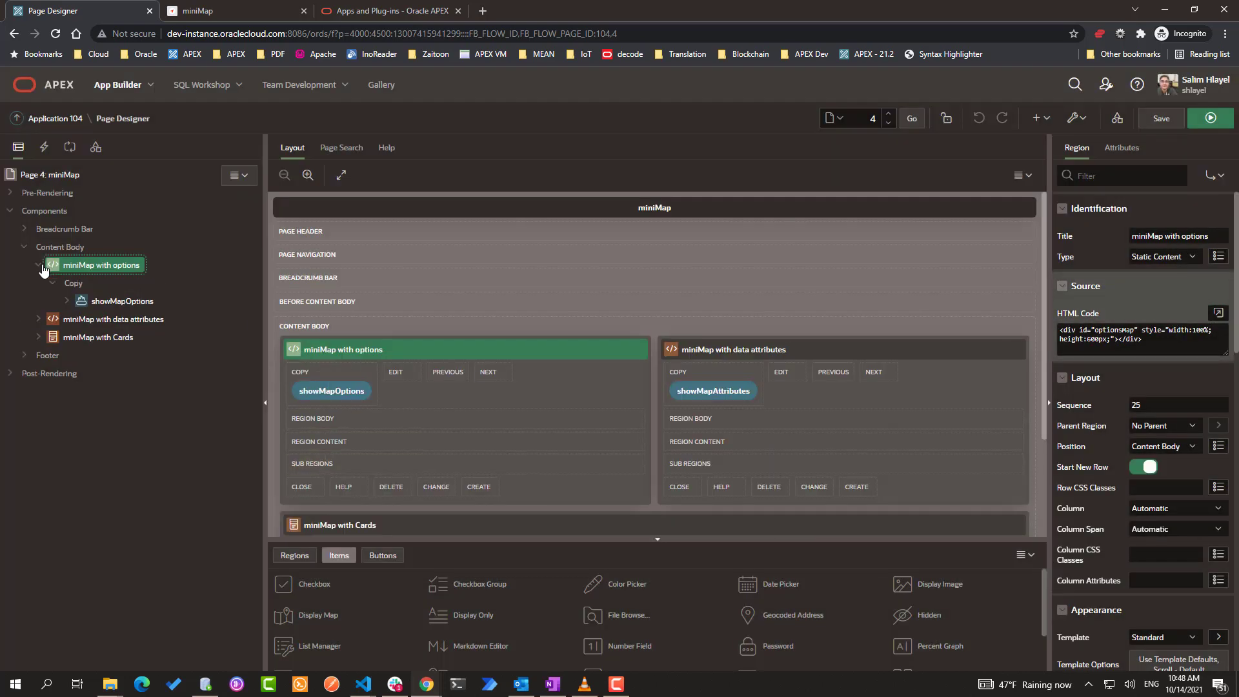
pyautogui.click(70, 302)
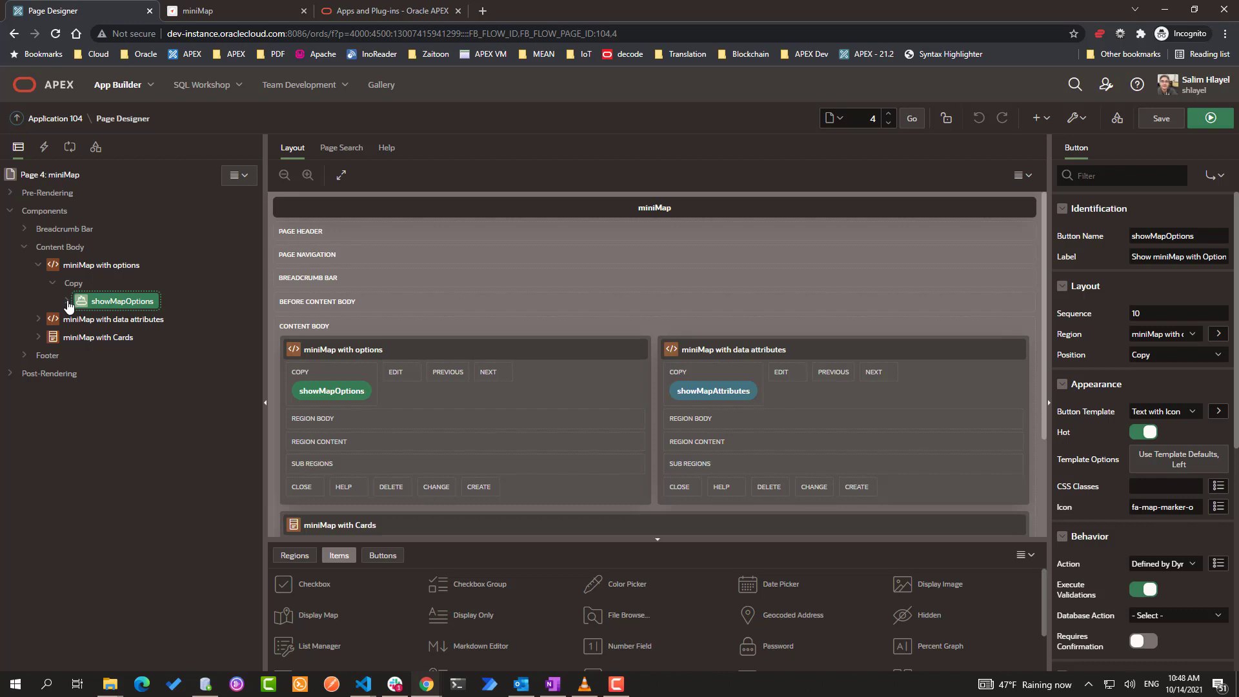
pyautogui.click(68, 302)
pyautogui.click(136, 341)
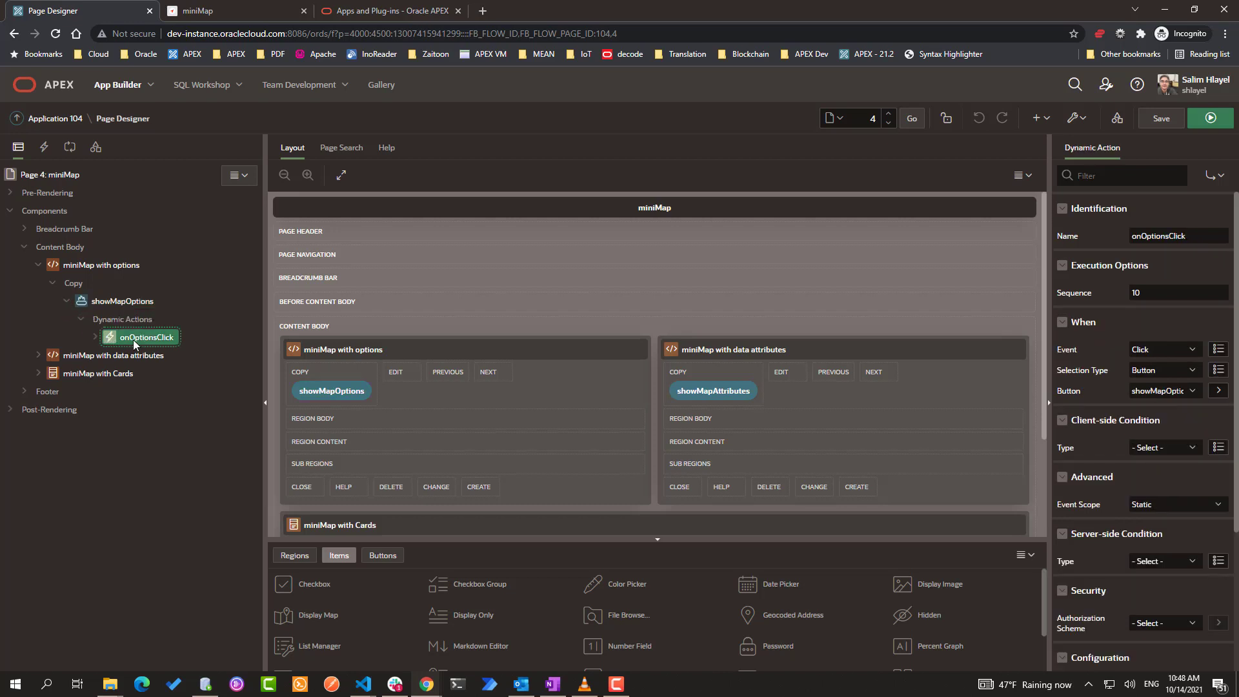
pyautogui.click(95, 337)
pyautogui.click(155, 372)
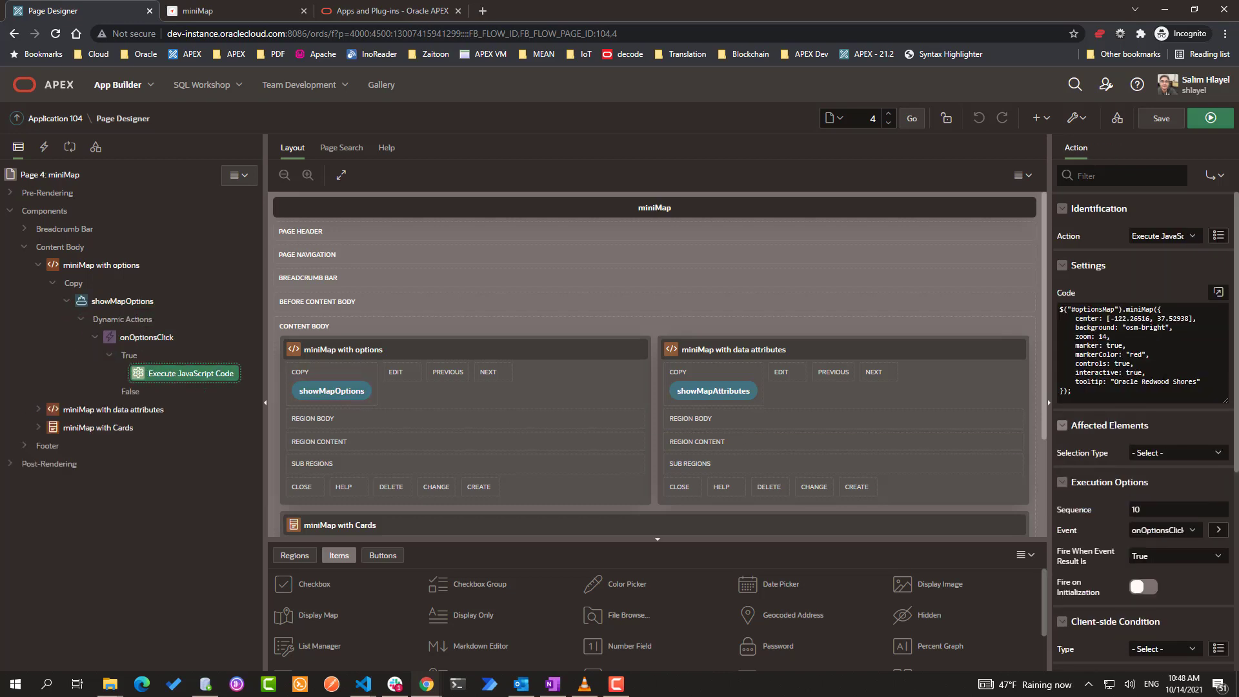
pyautogui.click(1217, 292)
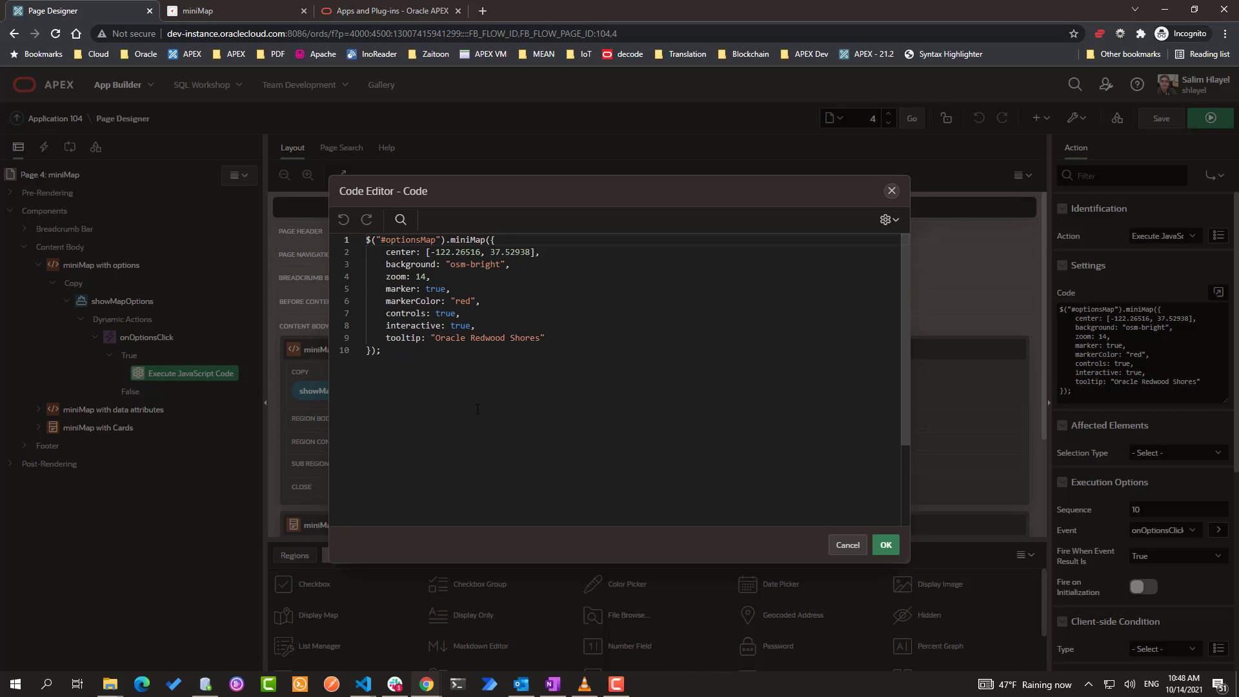
pyautogui.click(885, 545)
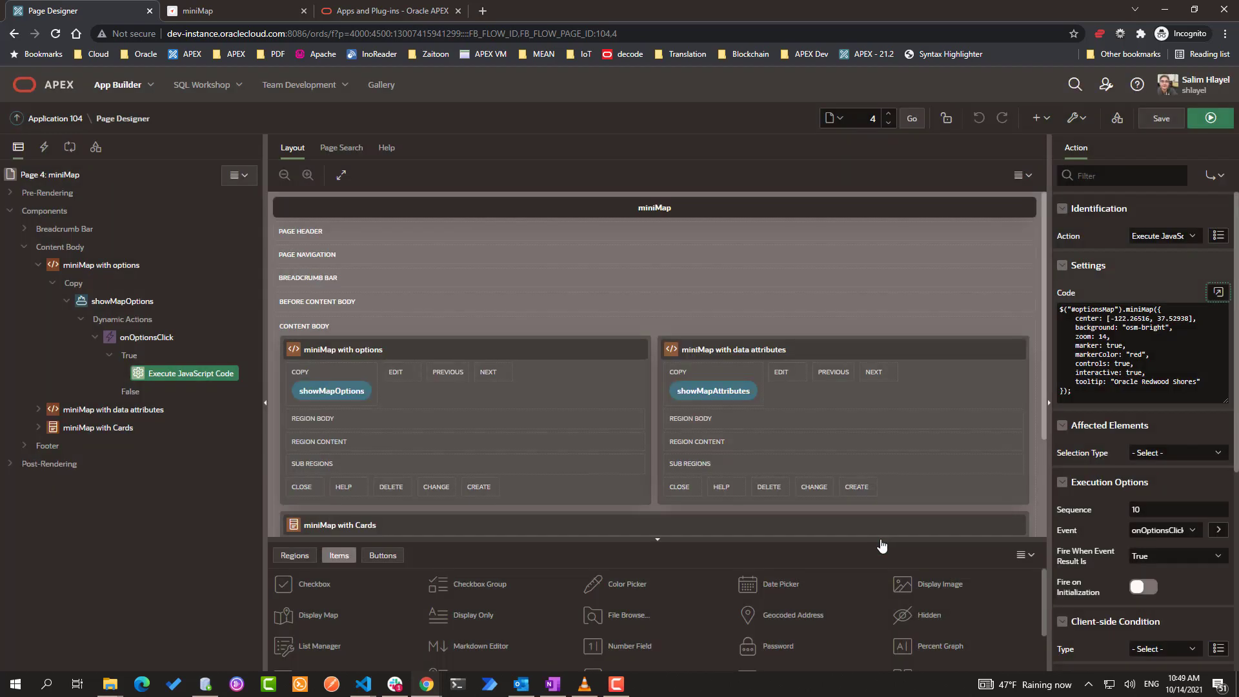
# Run the page, show the miniMap with options, and test panning it and zooming out and in
pyautogui.click(1212, 118)
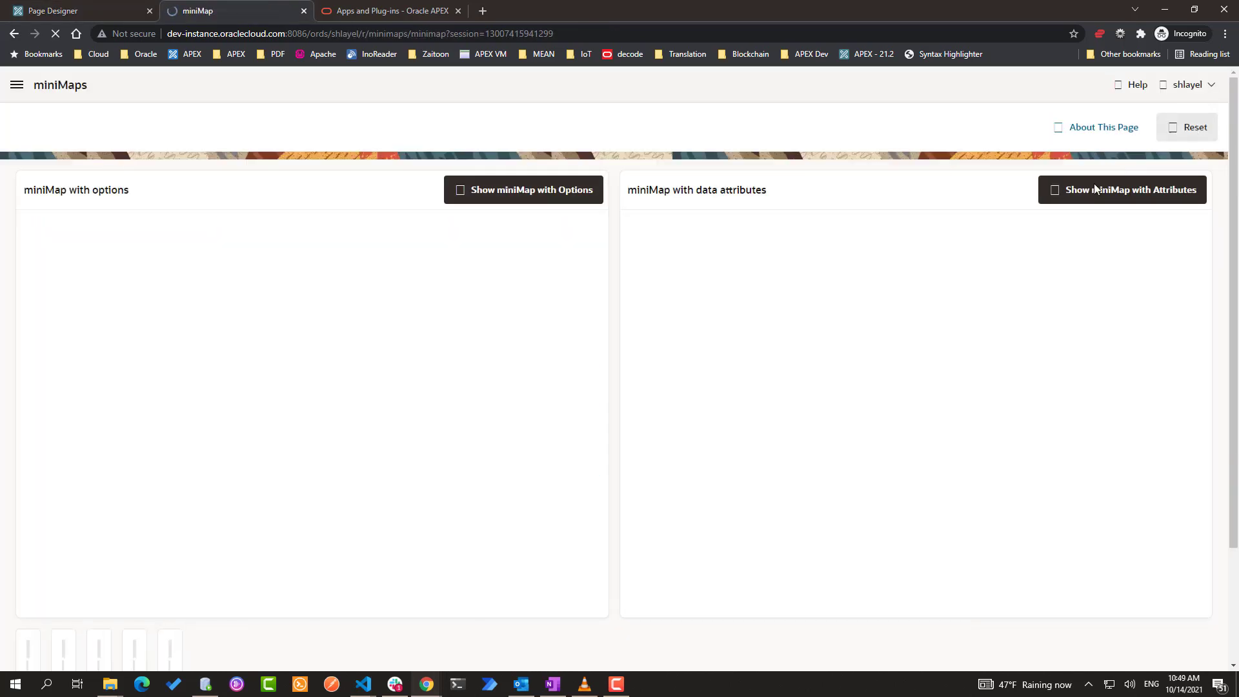
pyautogui.click(526, 197)
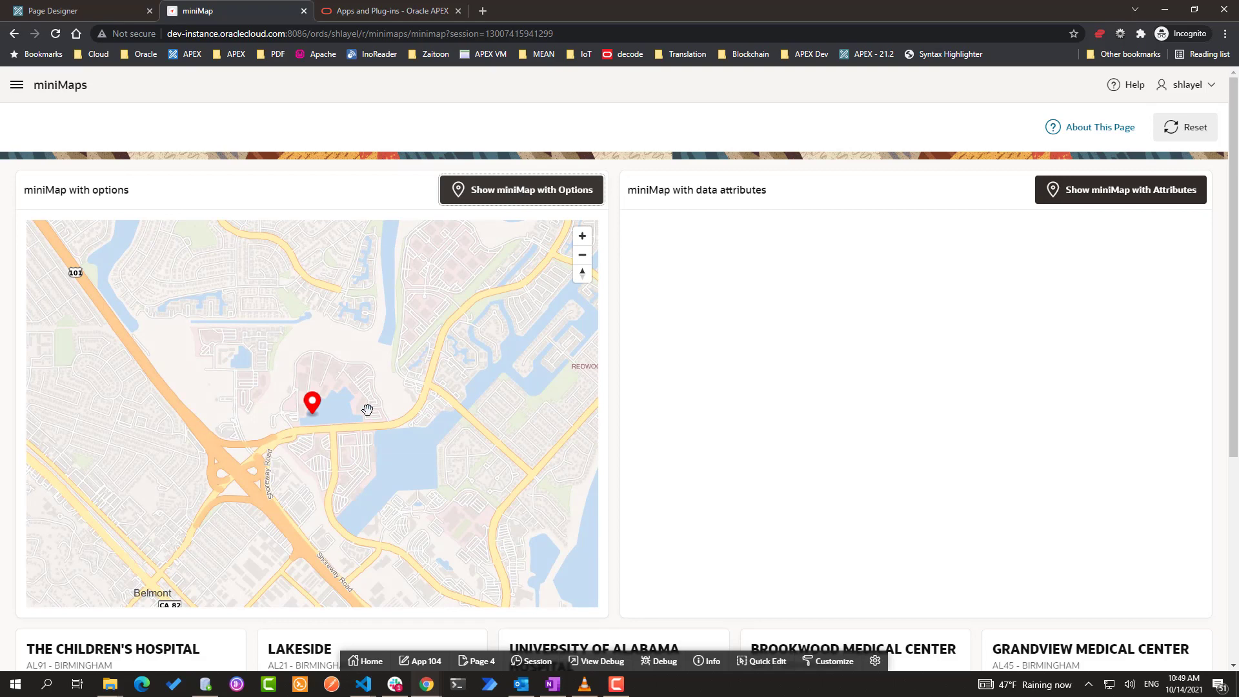
pyautogui.moveTo(349, 439)
pyautogui.mouseDown()
pyautogui.moveTo(337, 381)
pyautogui.moveTo(305, 473)
pyautogui.mouseUp()
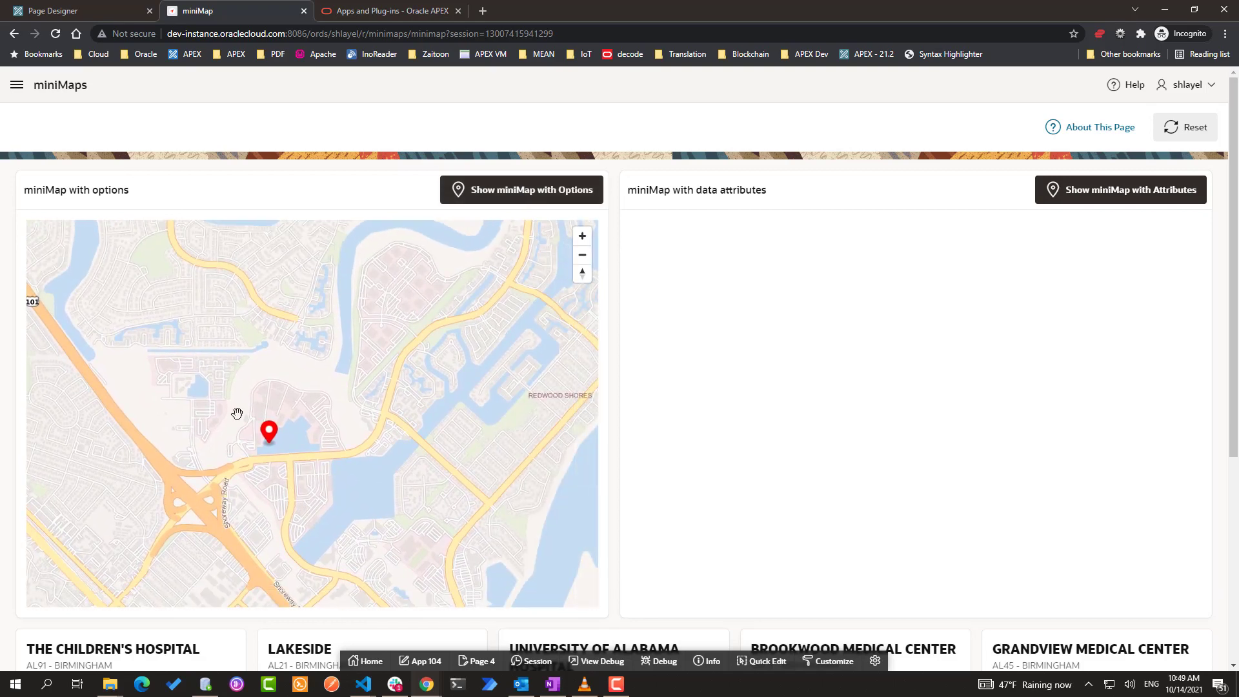
pyautogui.click(582, 255)
pyautogui.click(580, 257)
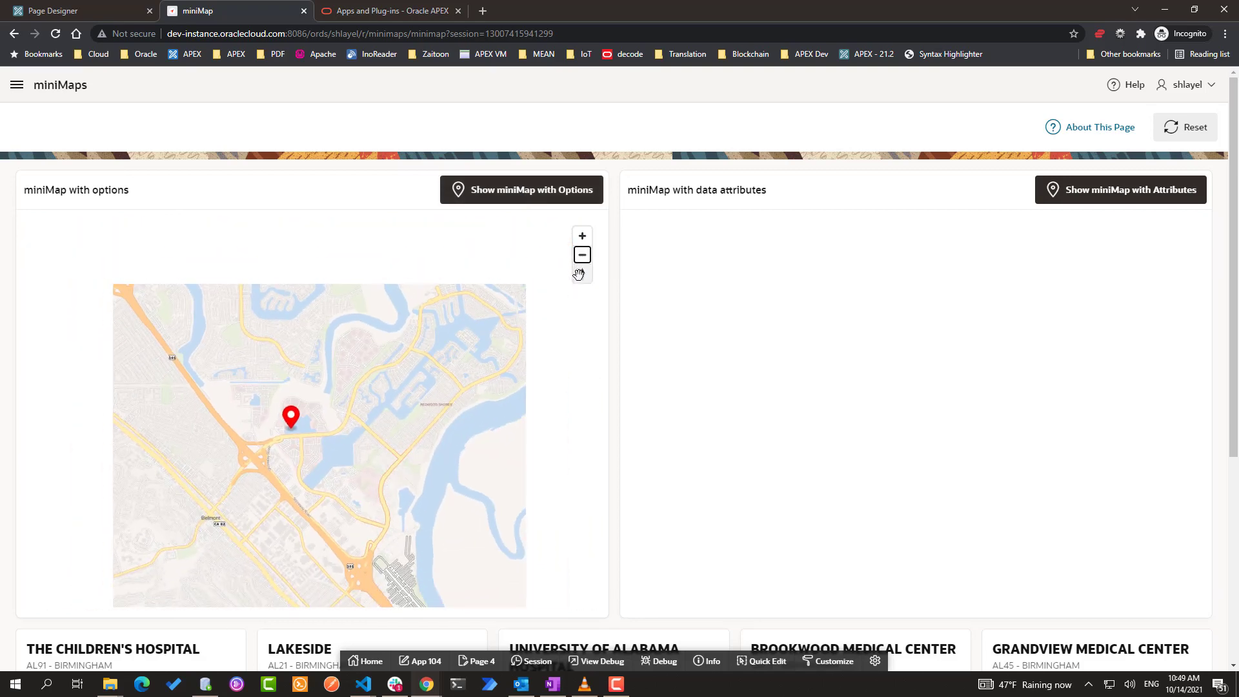
pyautogui.click(582, 236)
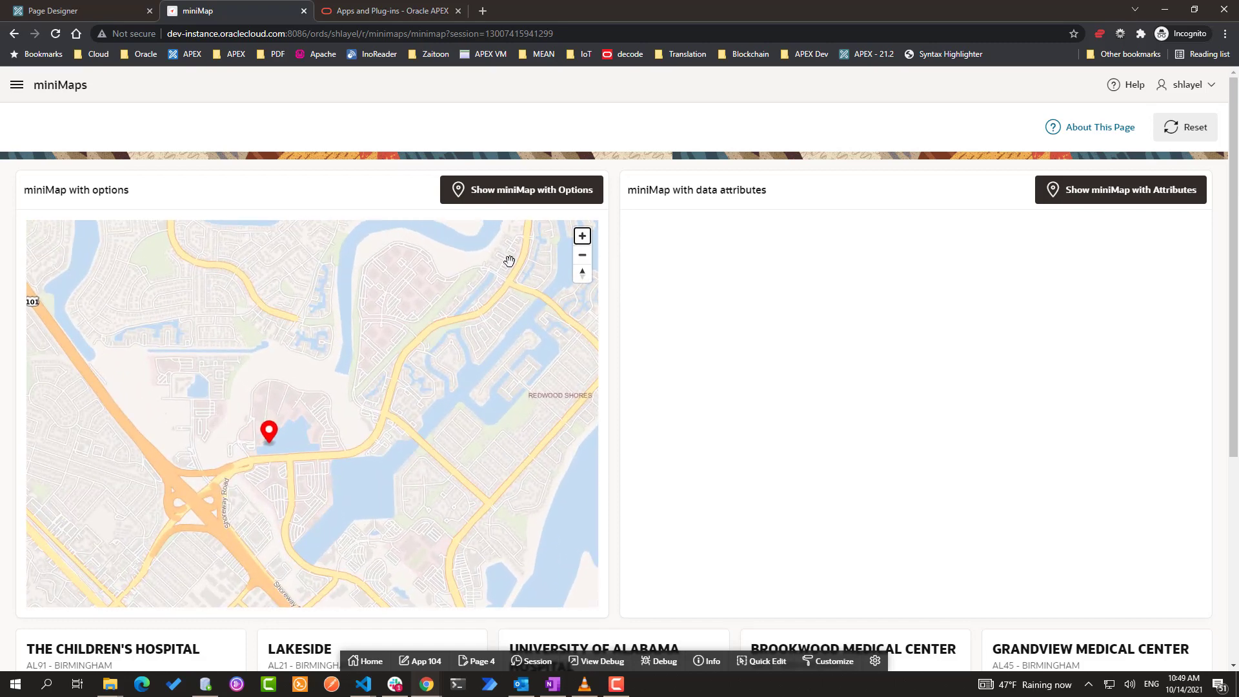
# Return to Page Designer and review the HTML code of the miniMap with data attributes region
pyautogui.click(90, 10)
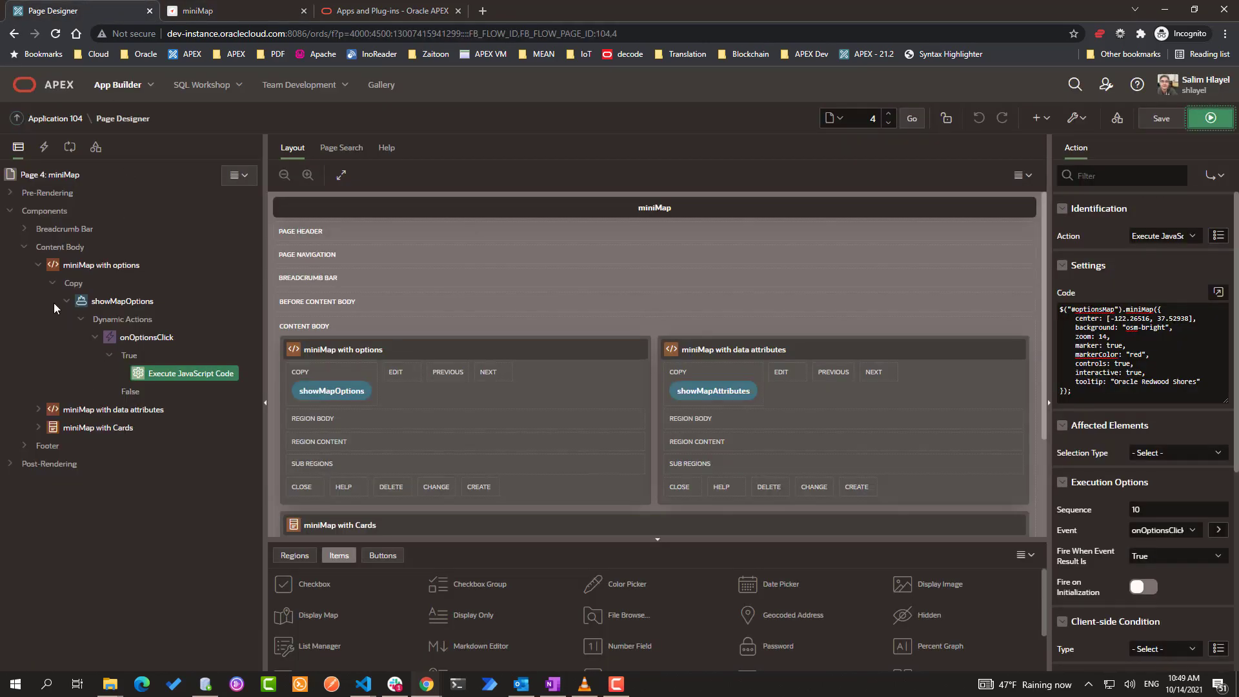
pyautogui.click(43, 268)
pyautogui.click(97, 287)
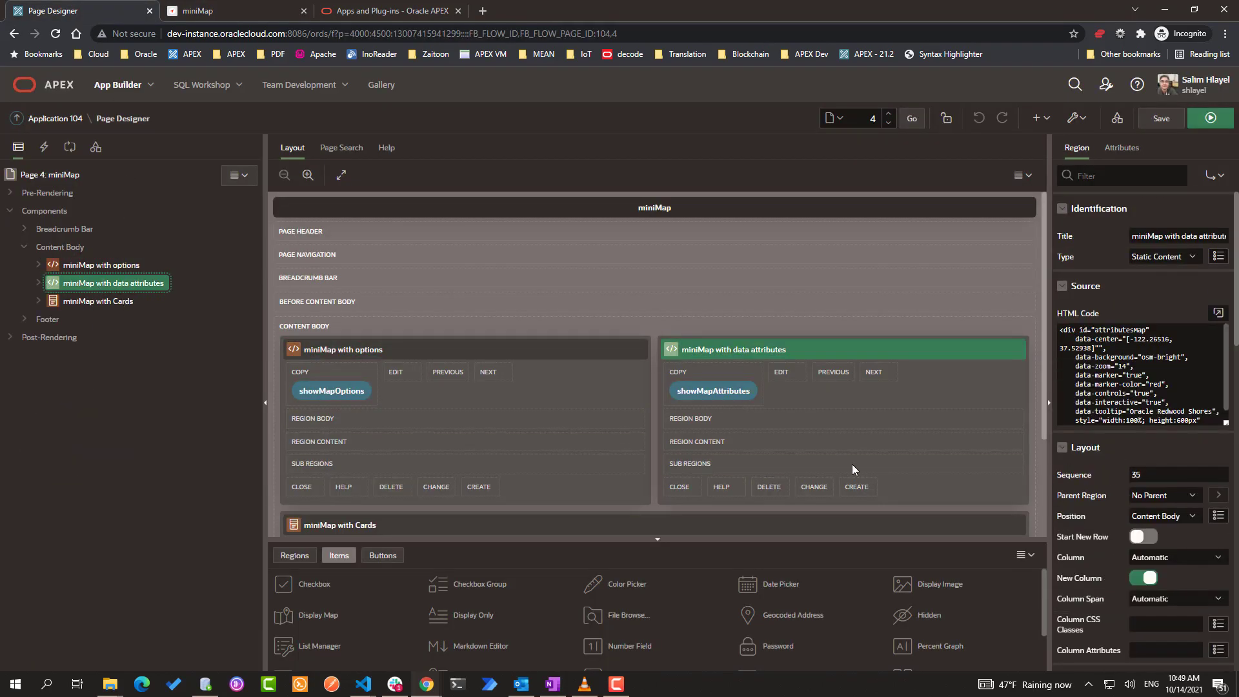
pyautogui.click(1218, 313)
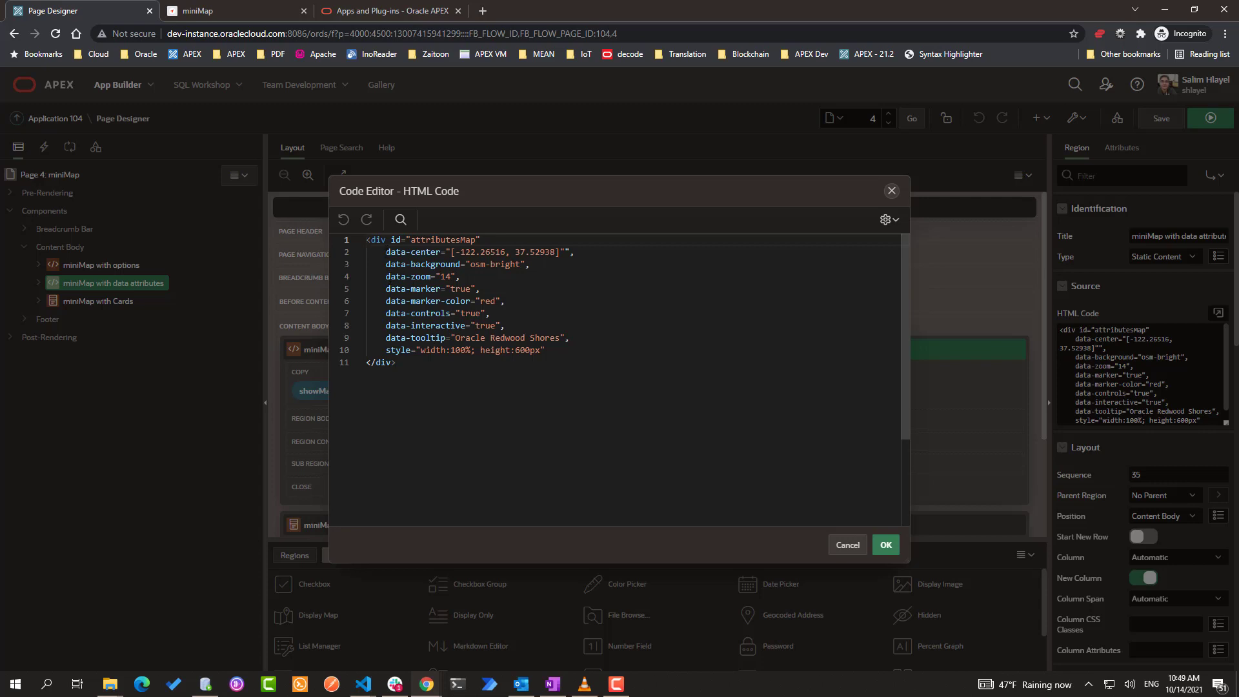
pyautogui.doubleClick(443, 240)
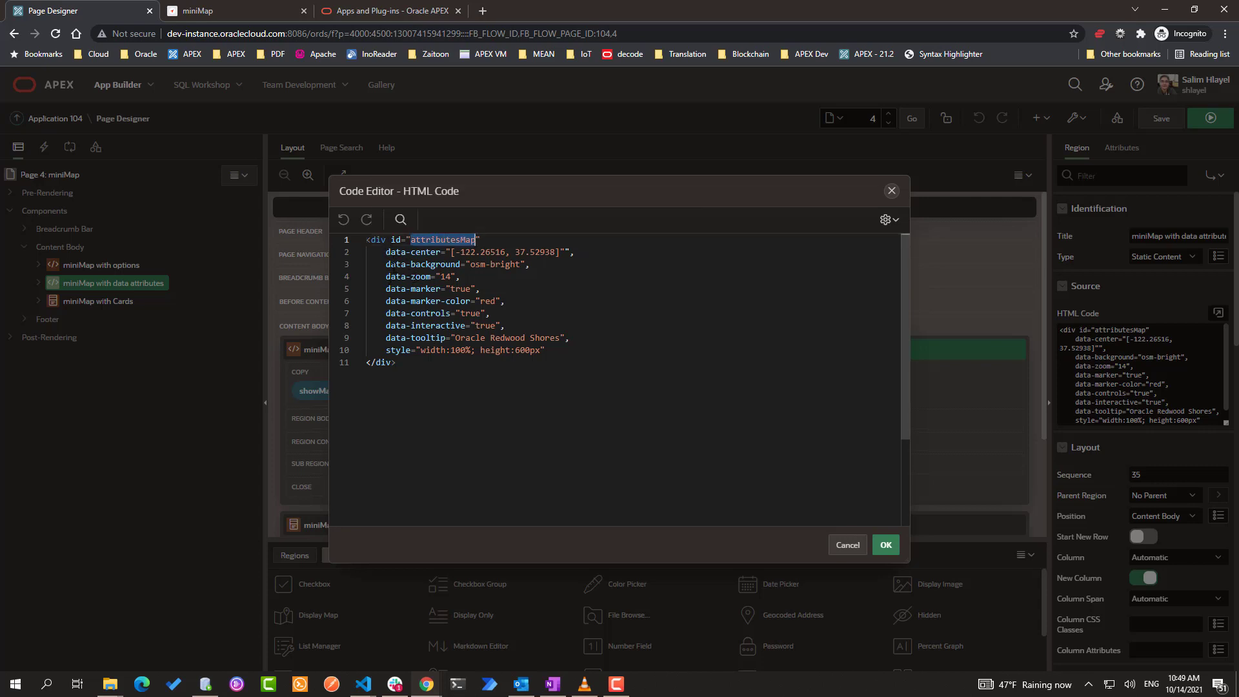
pyautogui.click(845, 545)
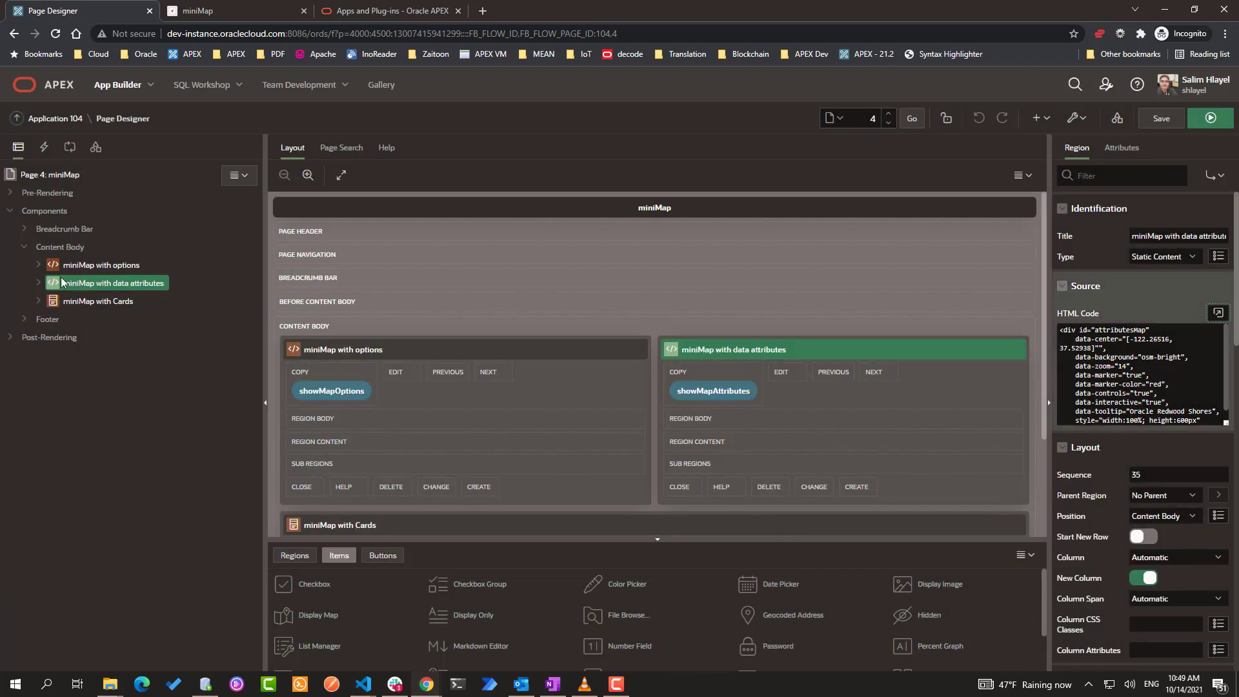
# Review the Execute JavaScript Code action of the onAttributesClick dynamic action under the showMapAttributes button
pyautogui.click(38, 283)
pyautogui.click(66, 319)
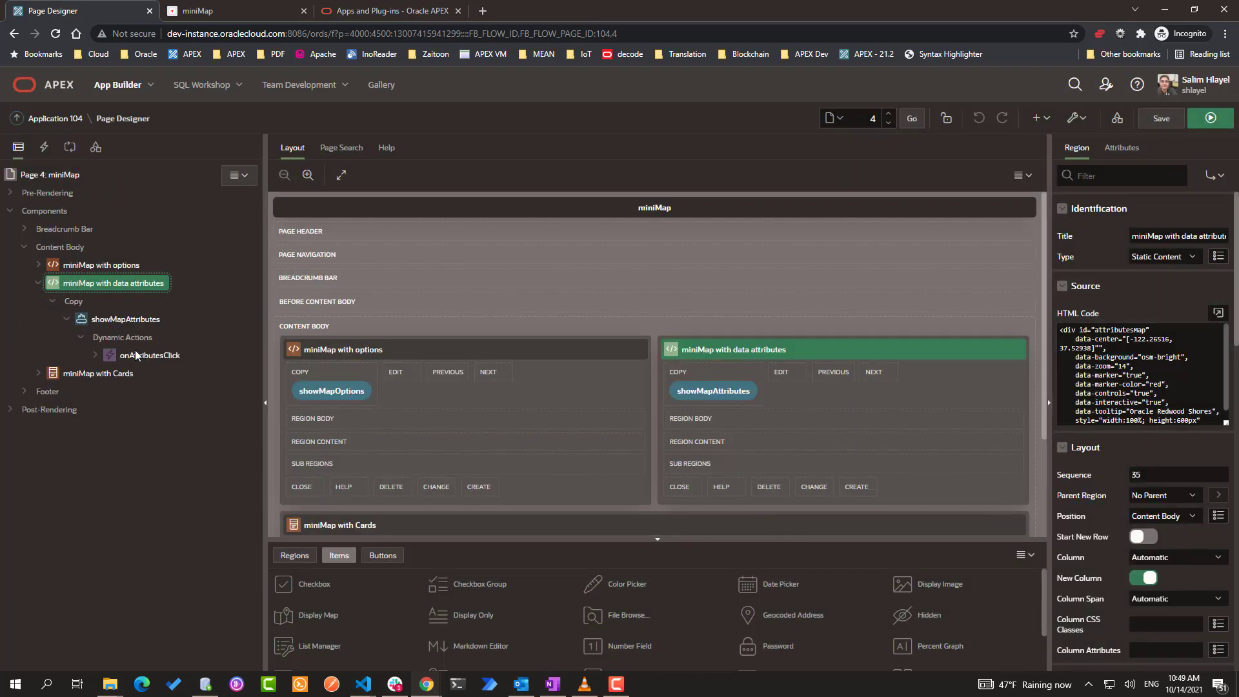
pyautogui.click(139, 354)
pyautogui.click(169, 391)
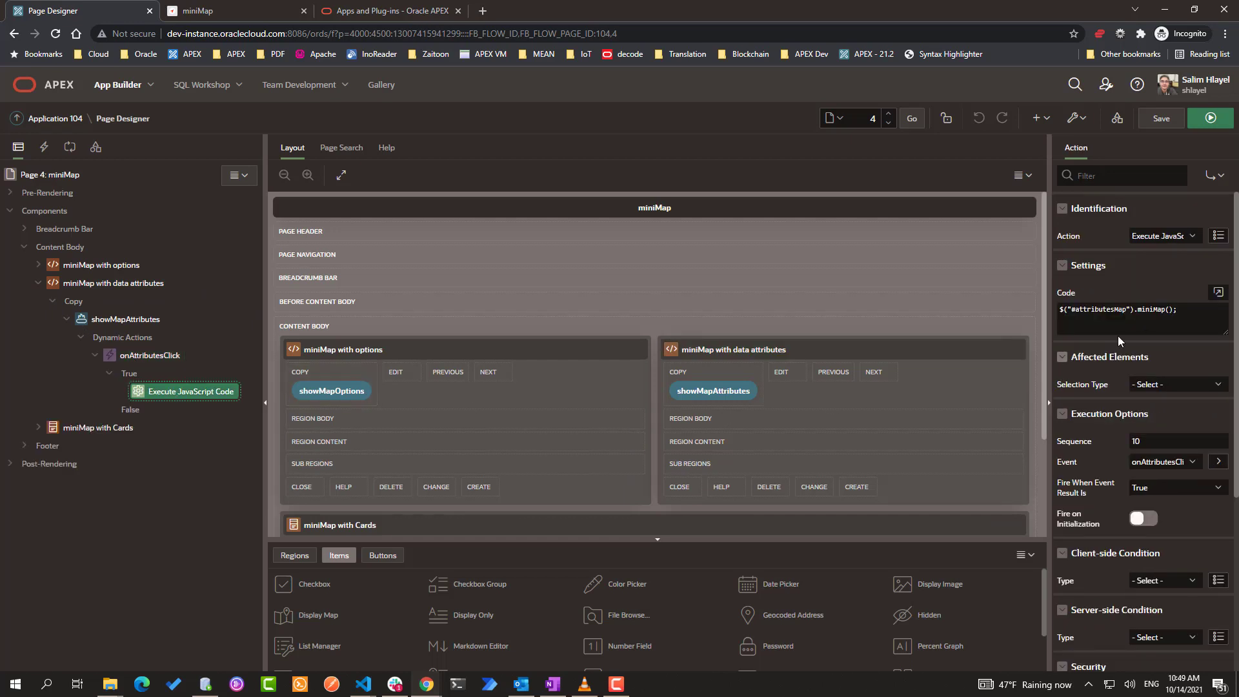
pyautogui.click(1218, 292)
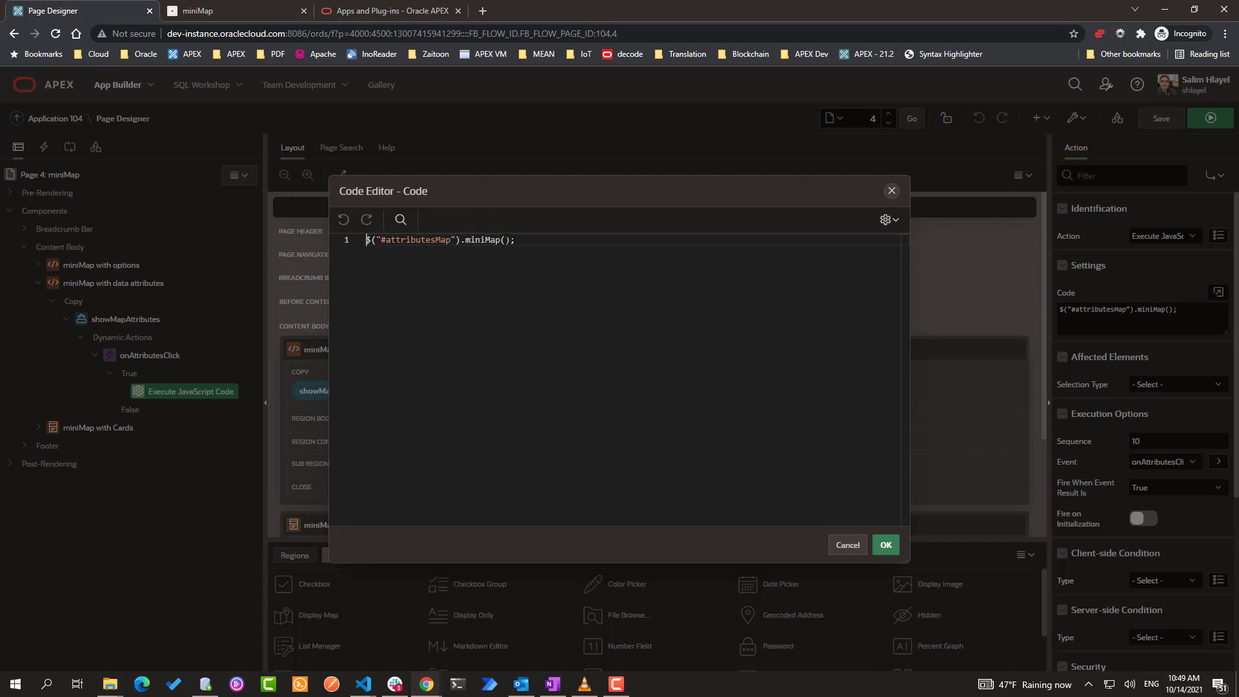
pyautogui.click(856, 548)
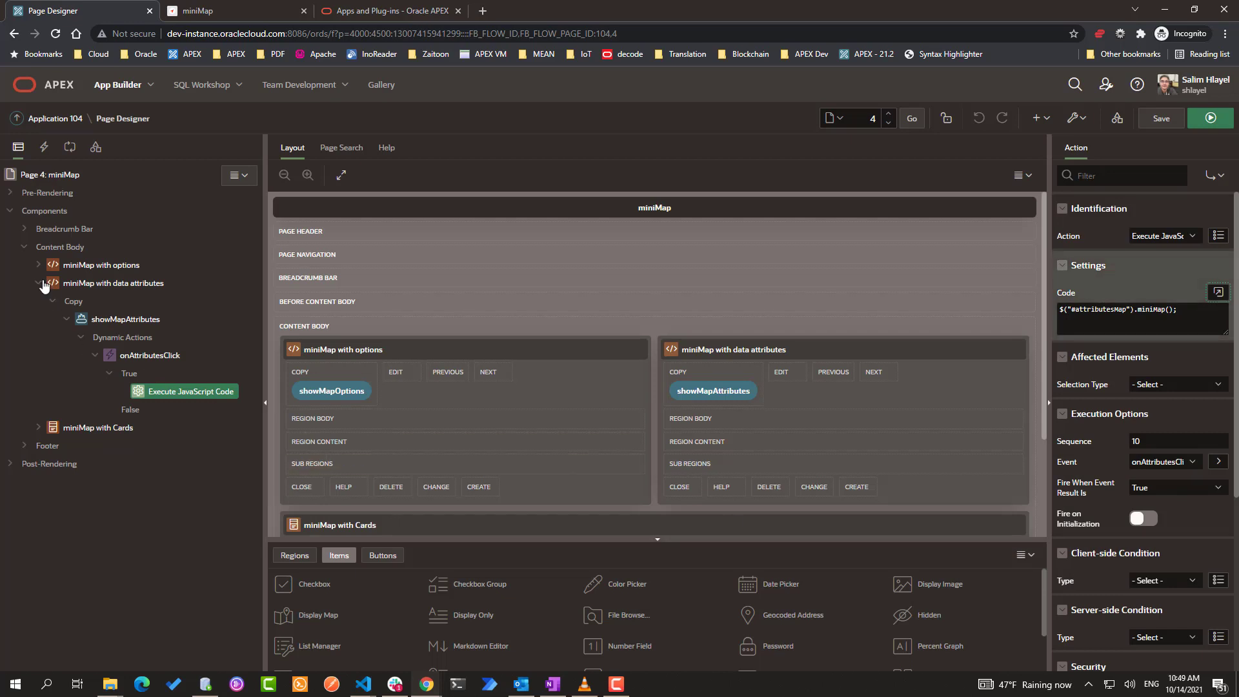
pyautogui.click(38, 282)
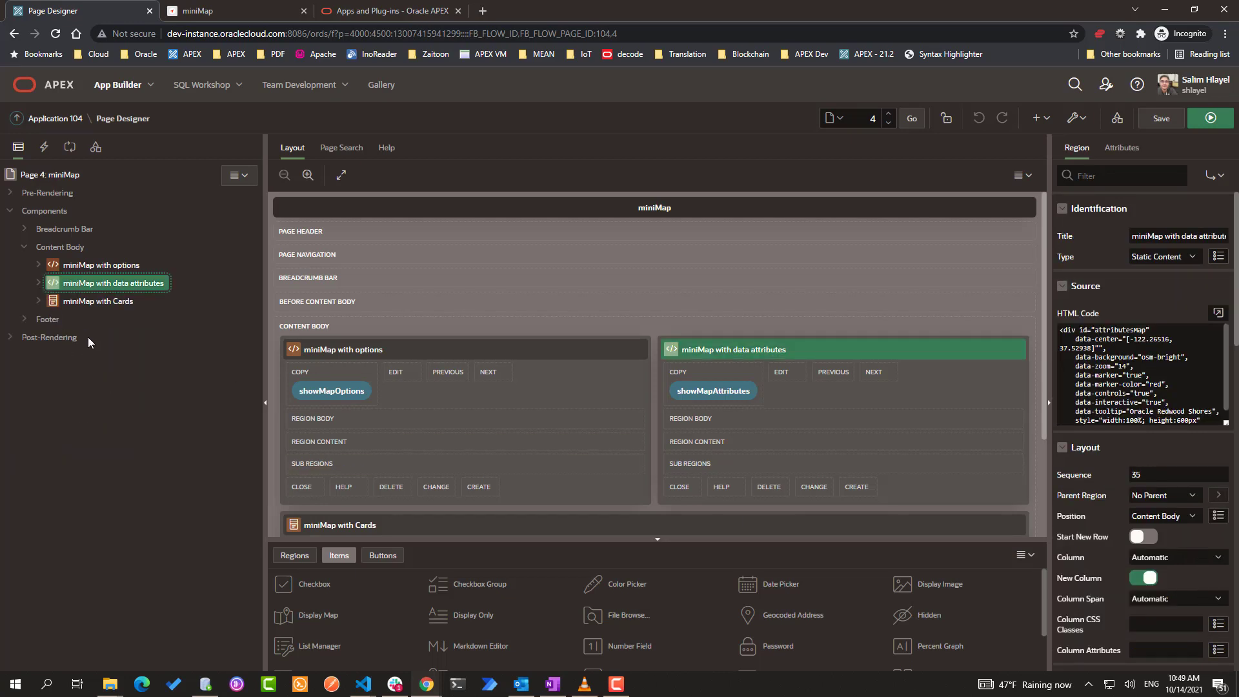
# Select the miniMap with Cards region and open the Sample Maps repository from the APEX Sample Apps page
pyautogui.click(88, 301)
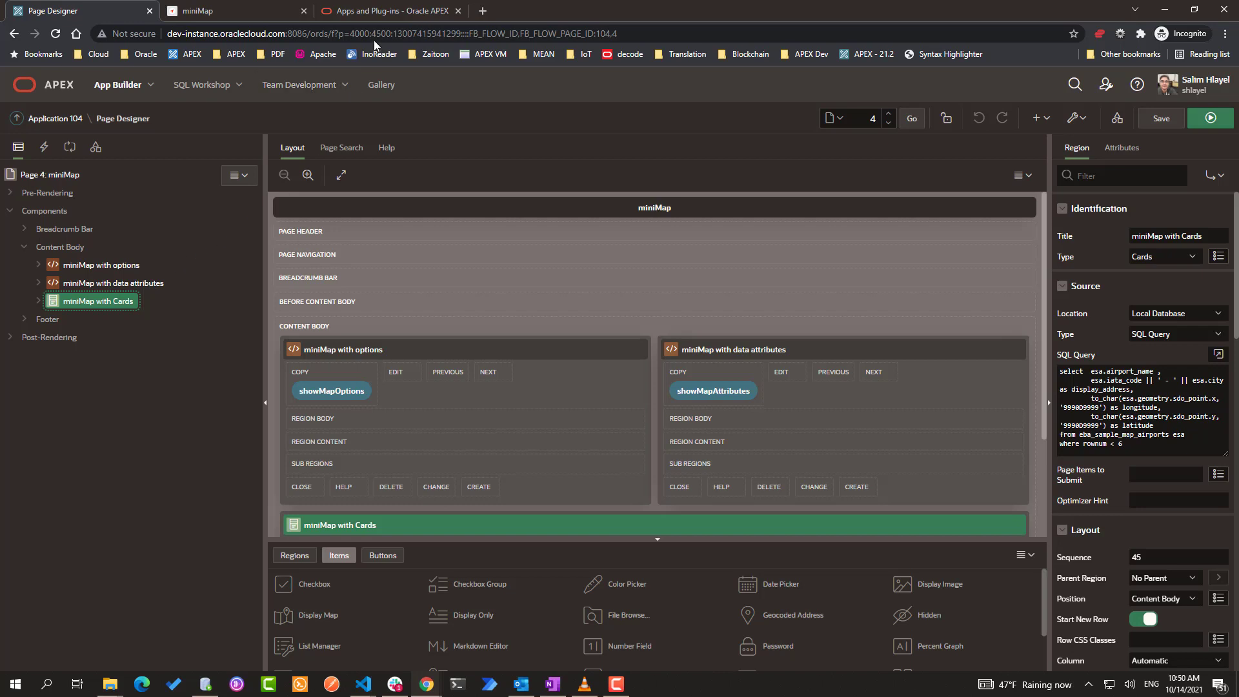
pyautogui.click(390, 11)
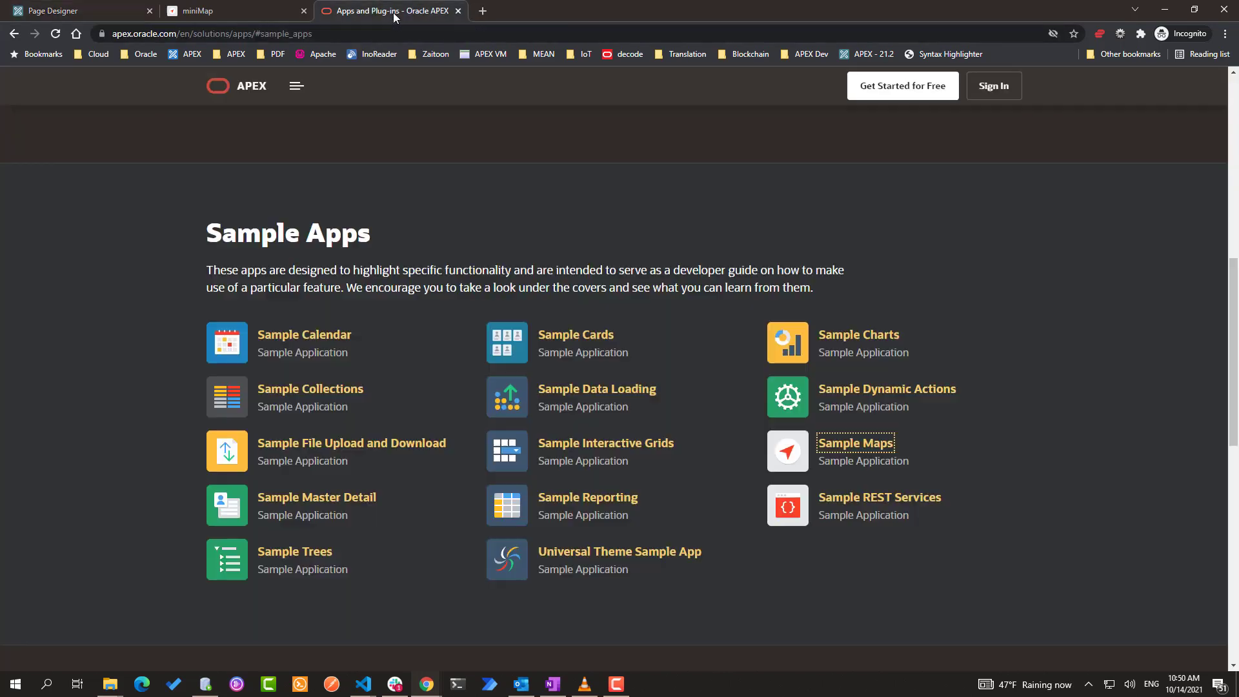
pyautogui.click(867, 453)
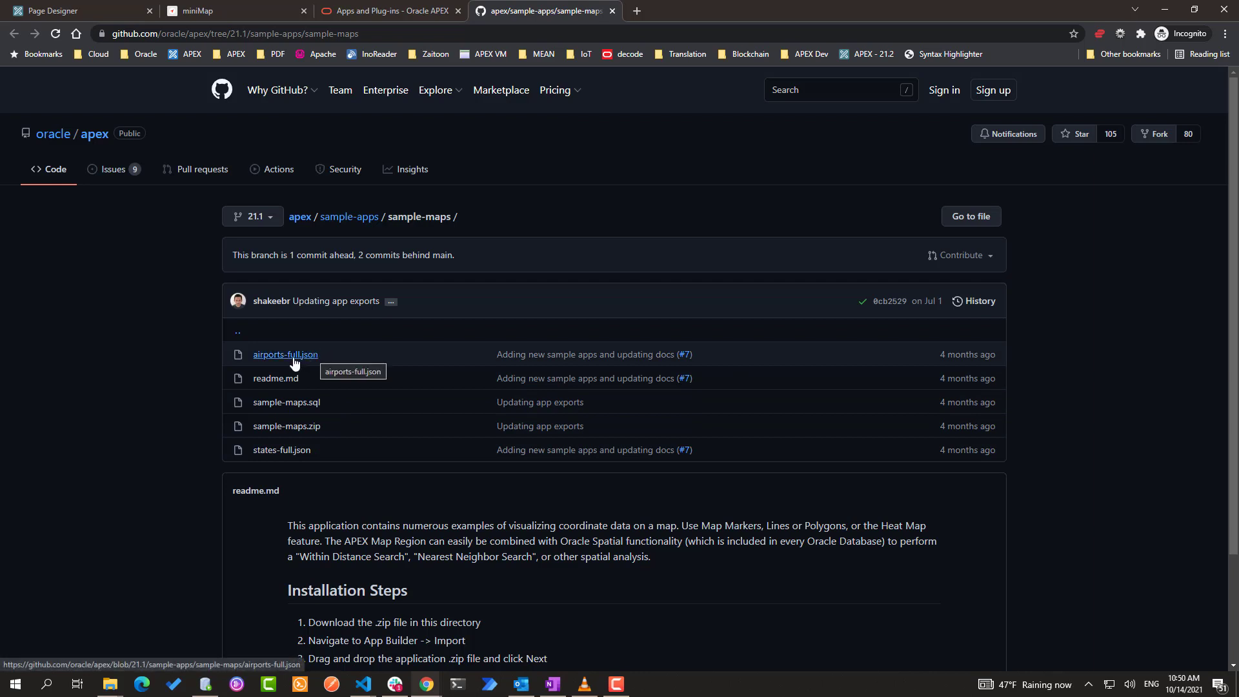
# Return to Page Designer and review the SQL query of the miniMap with Cards region
pyautogui.click(117, 8)
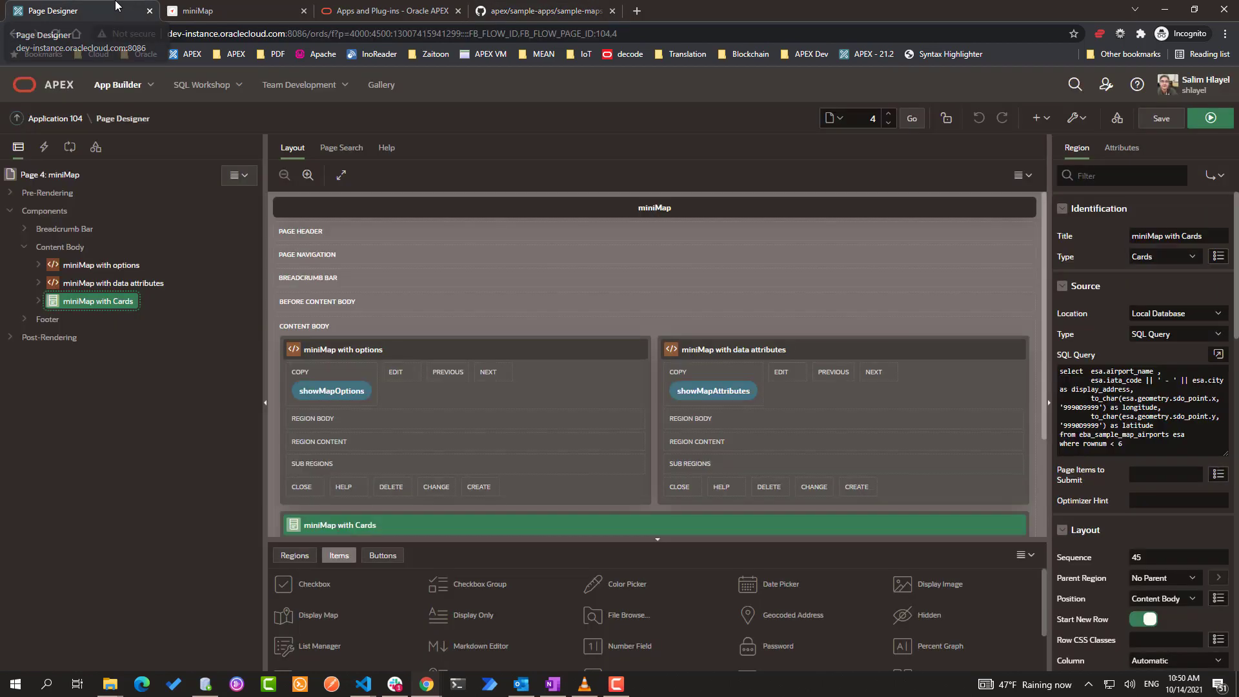
pyautogui.click(1218, 354)
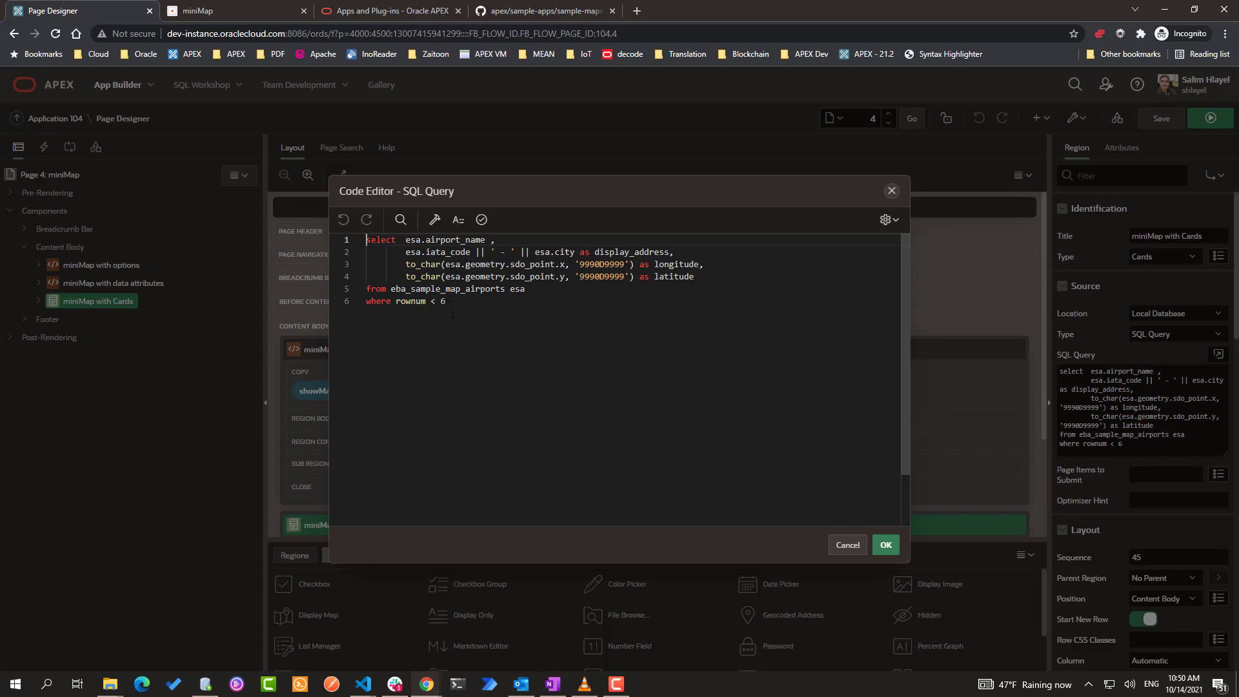
pyautogui.click(849, 545)
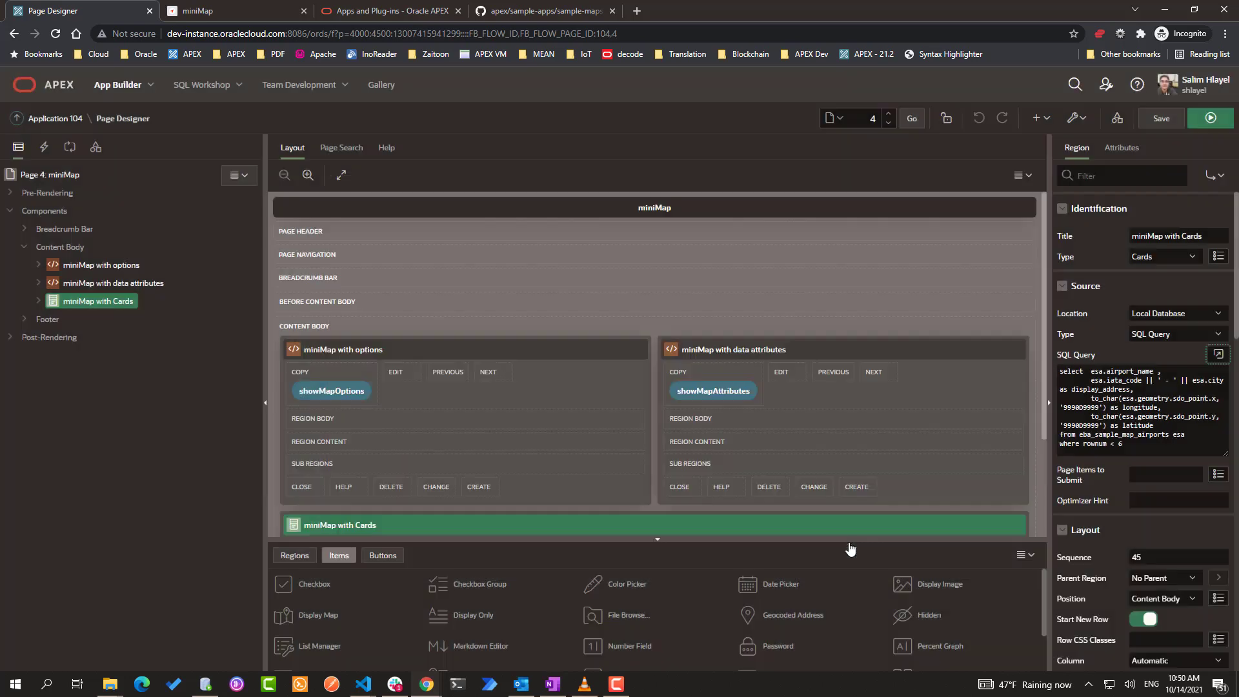
# Review the cards region's attributes, including the longitude, latitude and tooltip substitutions in the body's HTML expression
pyautogui.click(1121, 150)
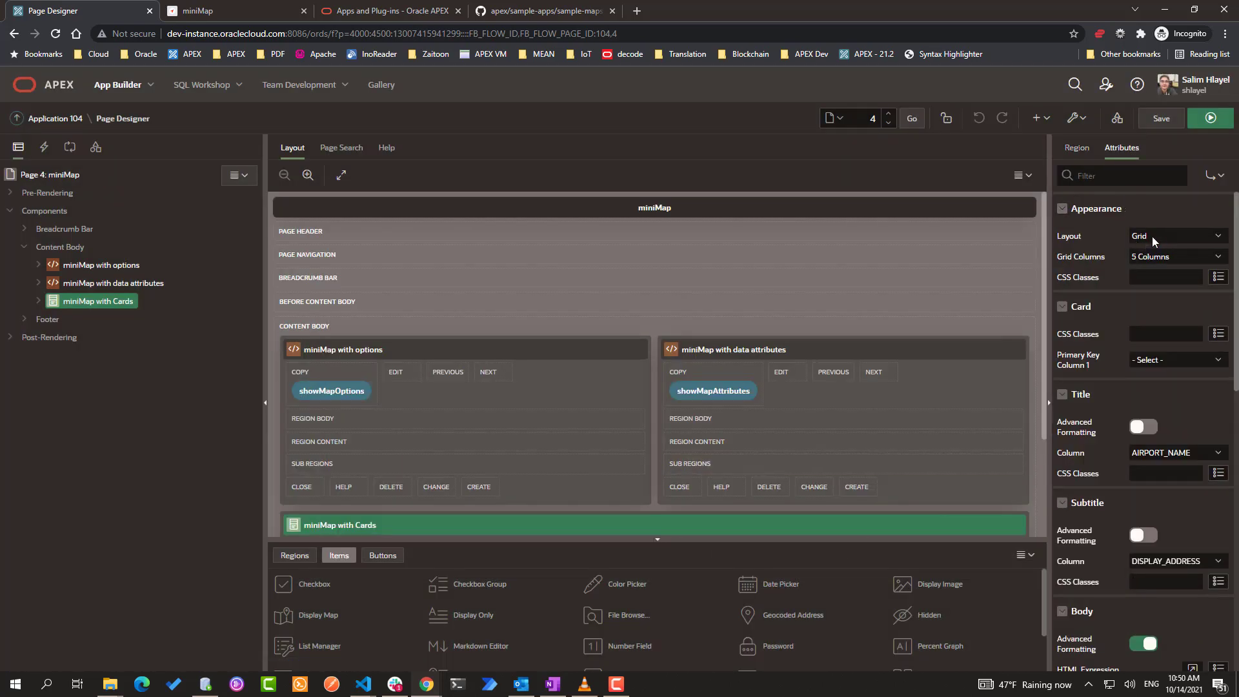
pyautogui.scroll(-1, 1120, 466)
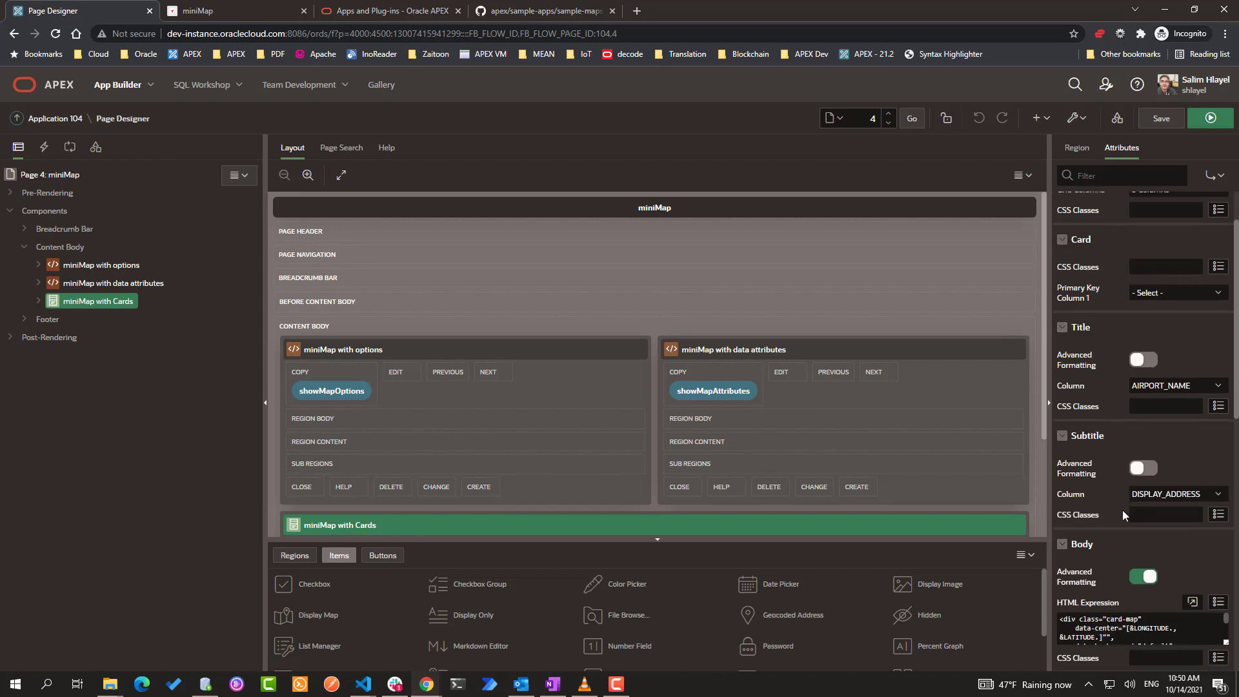
pyautogui.scroll(-1, 1141, 433)
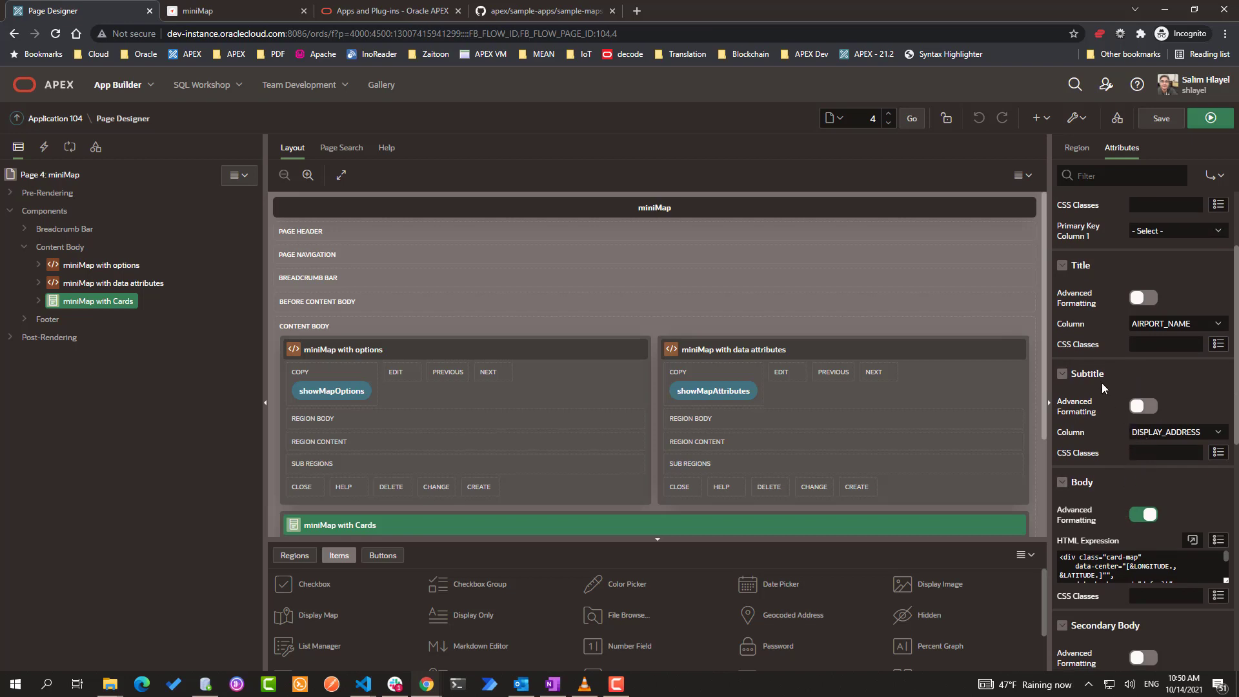
pyautogui.click(1192, 541)
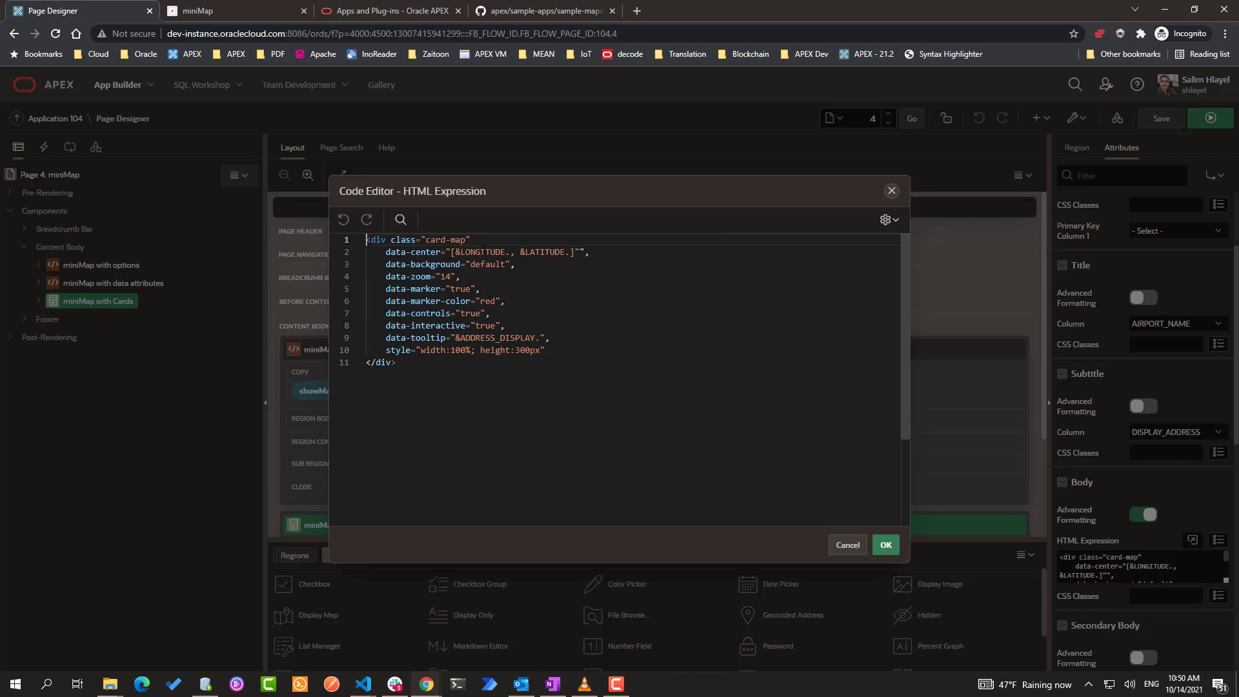
pyautogui.doubleClick(487, 252)
pyautogui.doubleClick(545, 252)
pyautogui.click(503, 337)
pyautogui.click(886, 547)
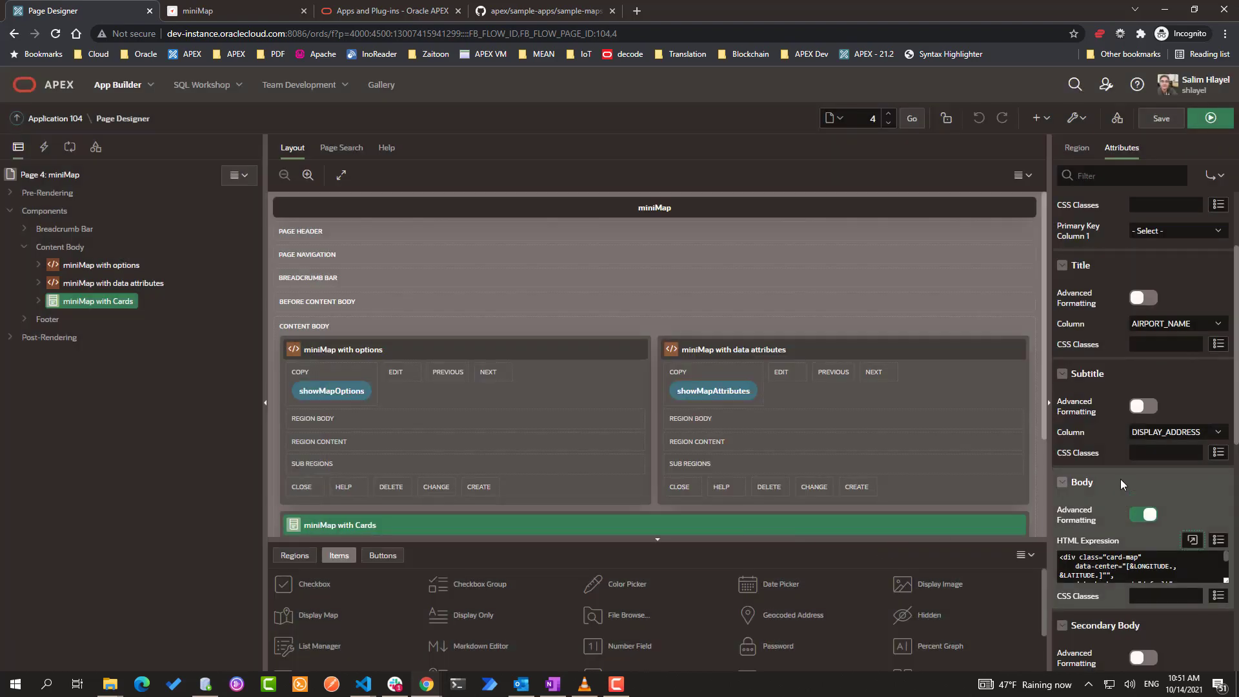
# Run the page and view the maps in the airport cards
pyautogui.click(1210, 118)
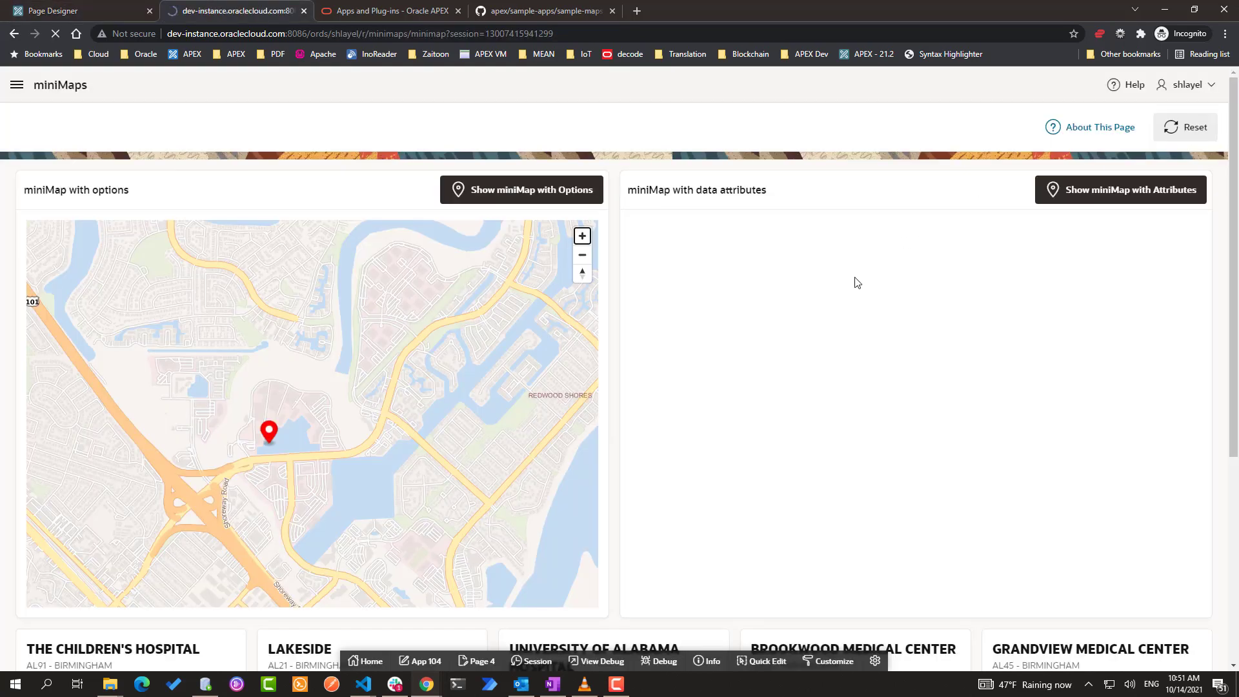
pyautogui.scroll(-5, 587, 621)
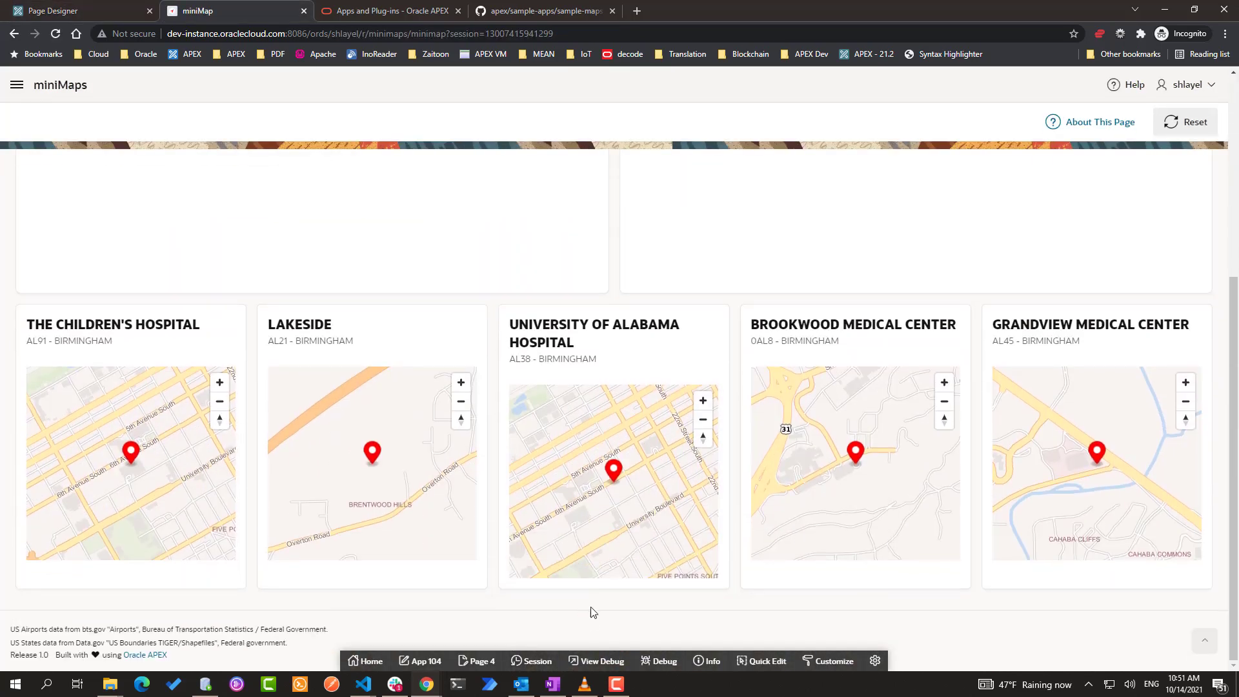